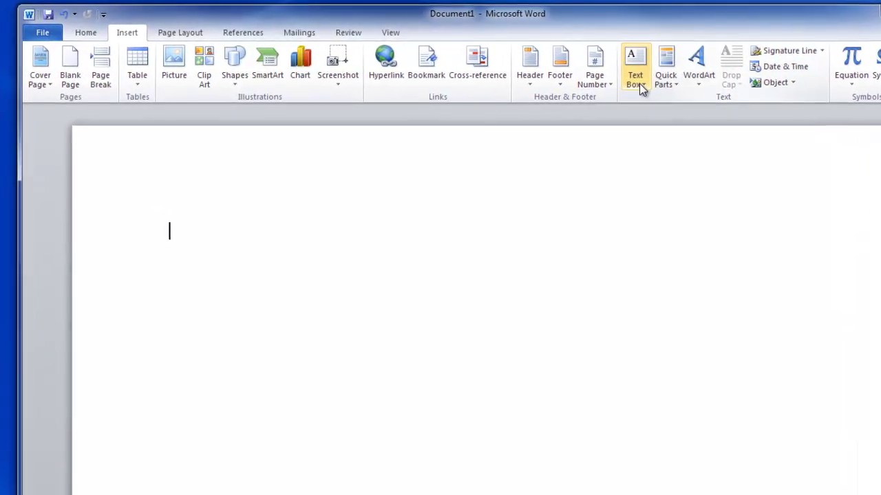
# - Switch the ribbon to the Insert tab on the blank Document1
pyautogui.click(636, 82)
# - Place a simple text box at lower left reading 'Leadership Practices', sized to wrap onto two lines
pyautogui.click(688, 134)
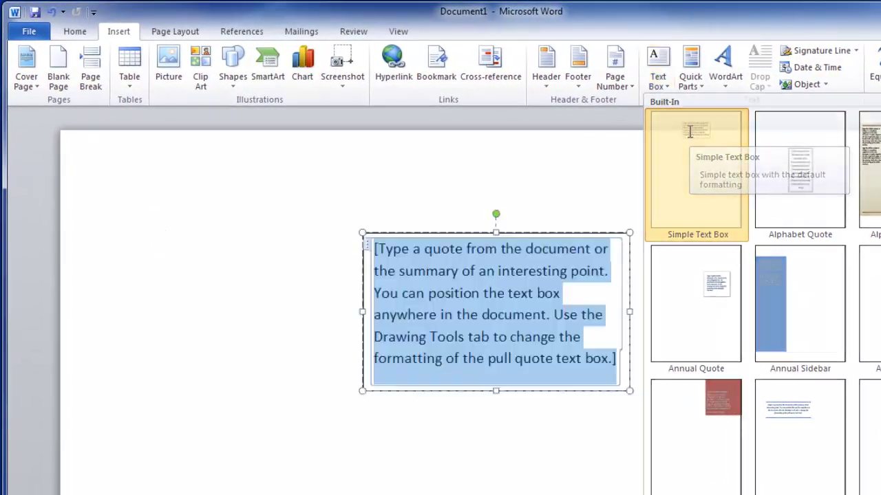
pyautogui.click(549, 234)
pyautogui.moveTo(549, 239); pyautogui.dragTo(359, 359)
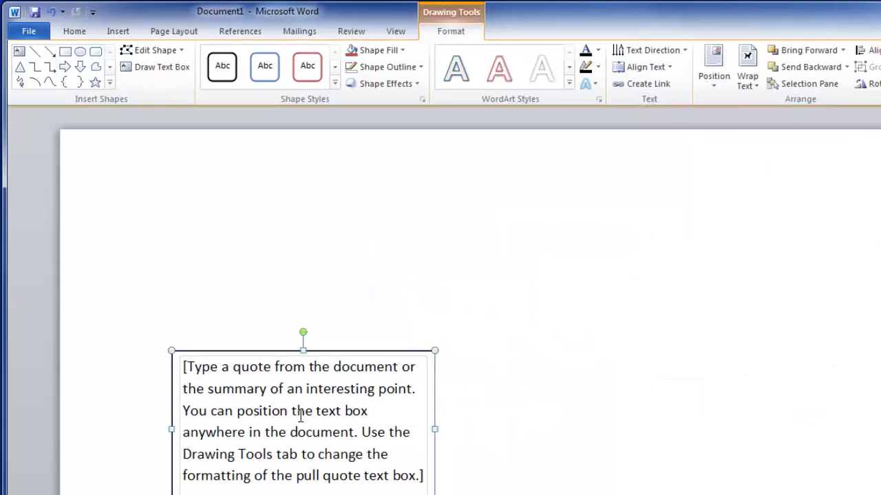
pyautogui.click(303, 420)
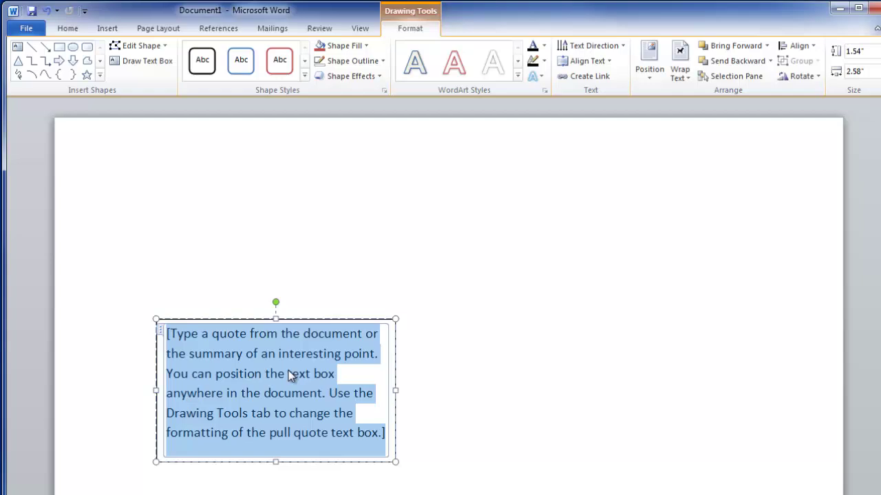
pyautogui.write('Le')
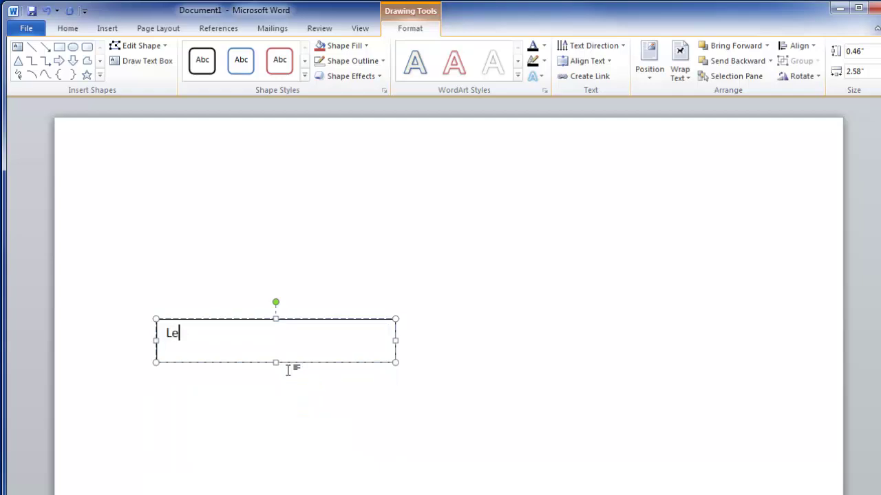
pyautogui.write('adership Practices')
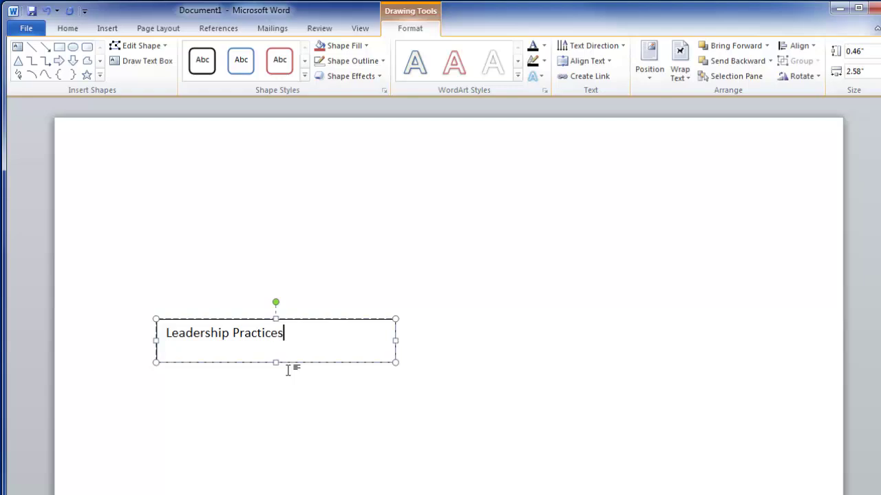
pyautogui.moveTo(395, 362); pyautogui.dragTo(263, 369)
pyautogui.click(476, 282)
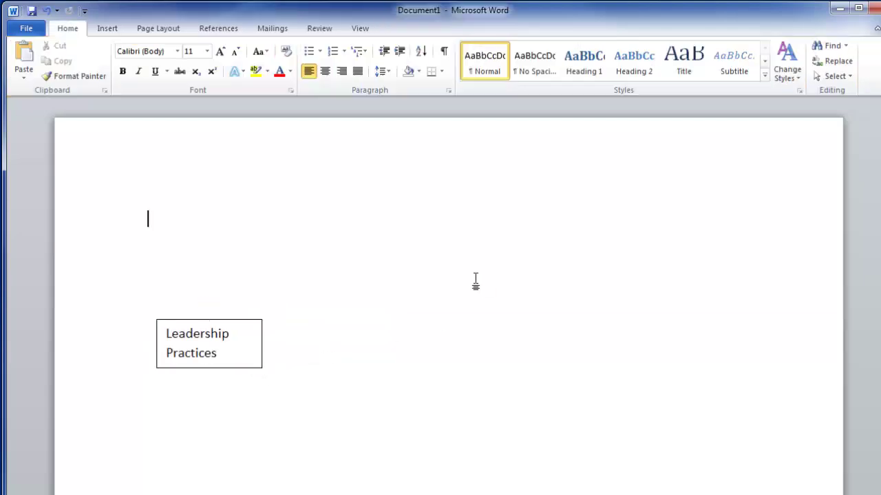
# - Add a simple text box reading 'Organizational Commitment', wrapped to two lines, at the page's right side
pyautogui.click(110, 30)
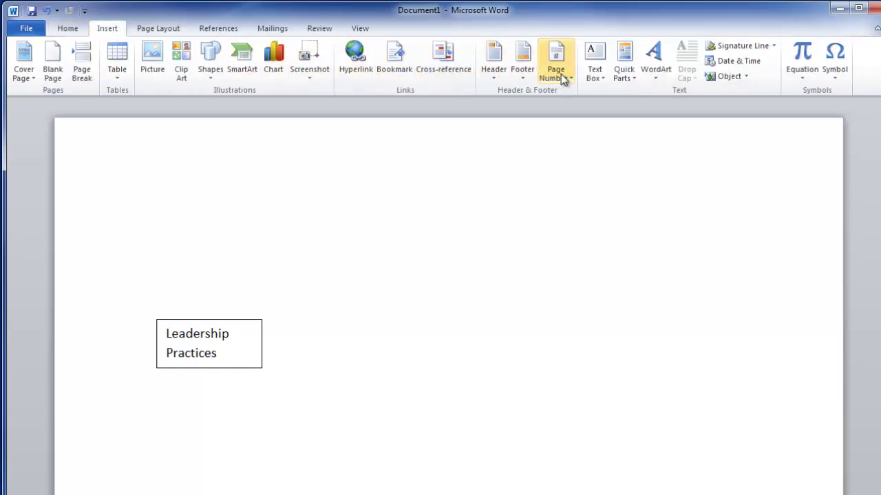
pyautogui.click(604, 66)
pyautogui.click(624, 130)
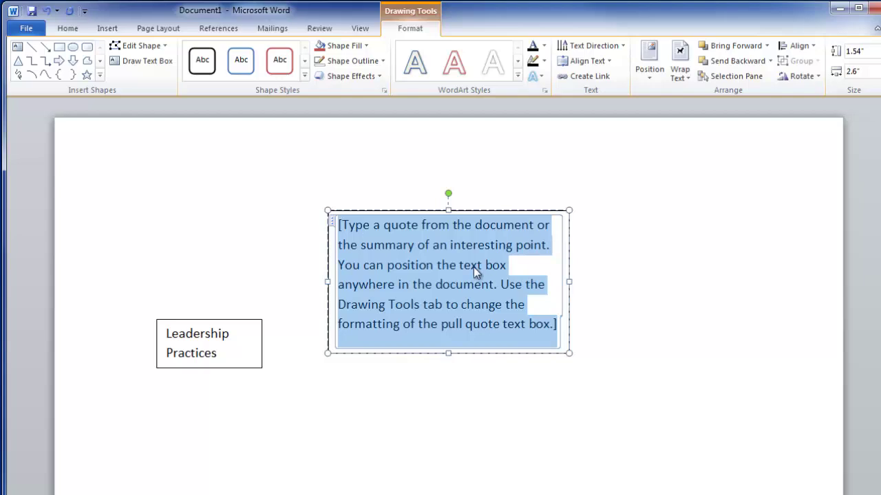
pyautogui.write('Organ')
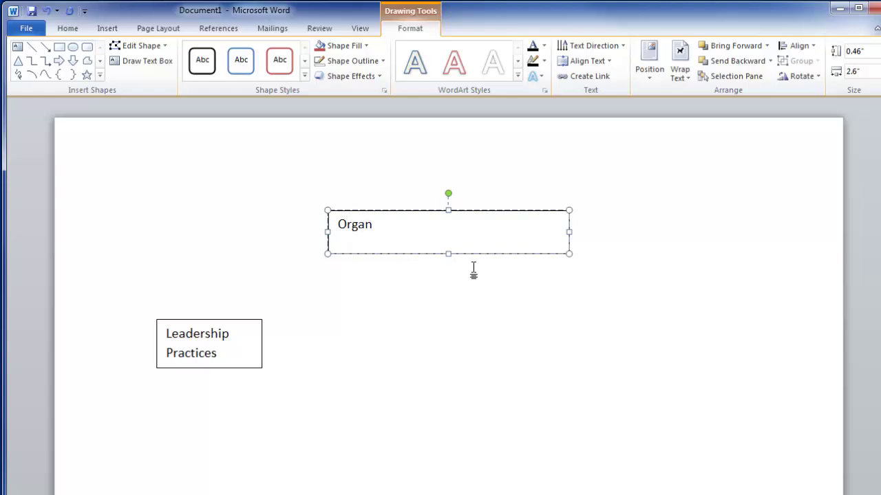
pyautogui.write('izational Commitment')
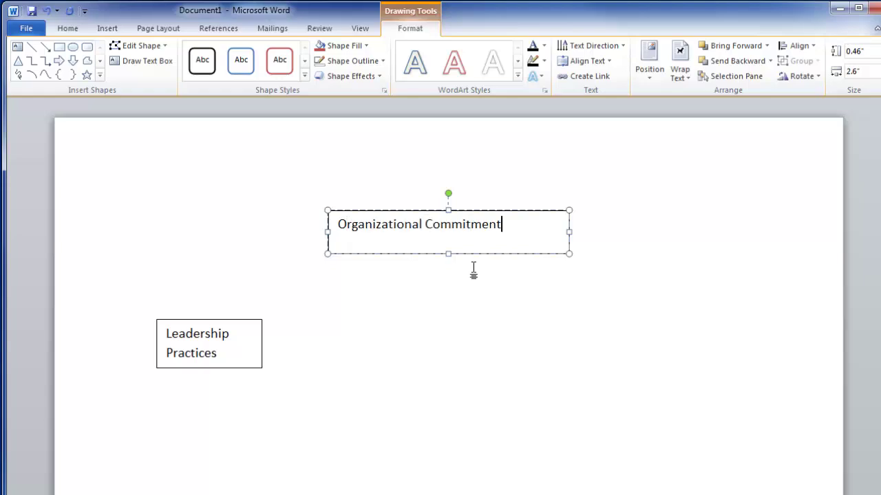
pyautogui.press('Return')
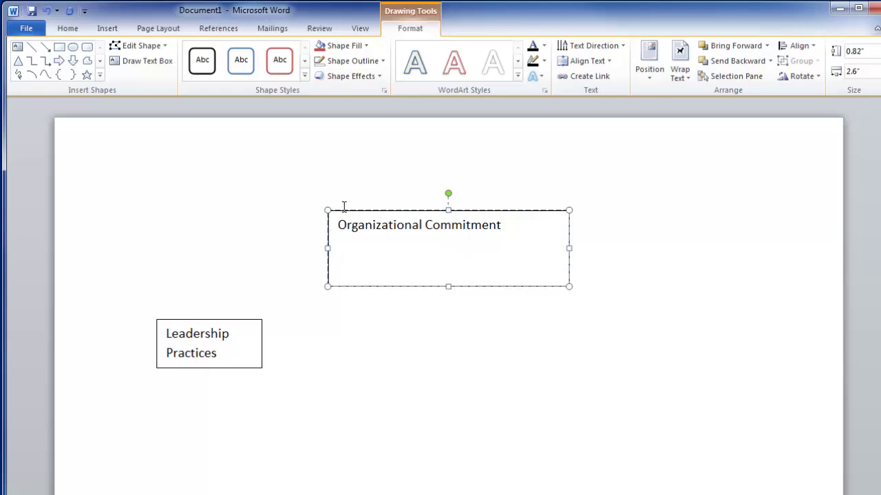
pyautogui.press('BackSpace')
pyautogui.moveTo(569, 254); pyautogui.dragTo(449, 262)
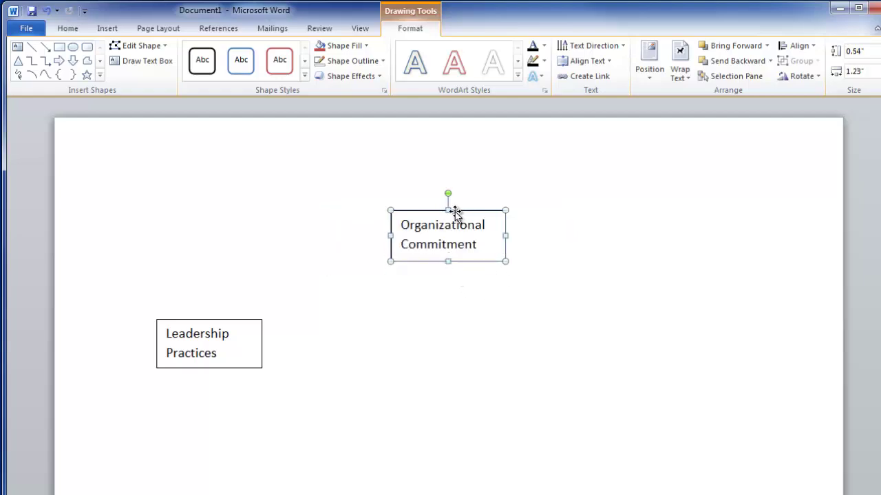
pyautogui.moveTo(457, 210); pyautogui.dragTo(608, 311)
pyautogui.click(495, 231)
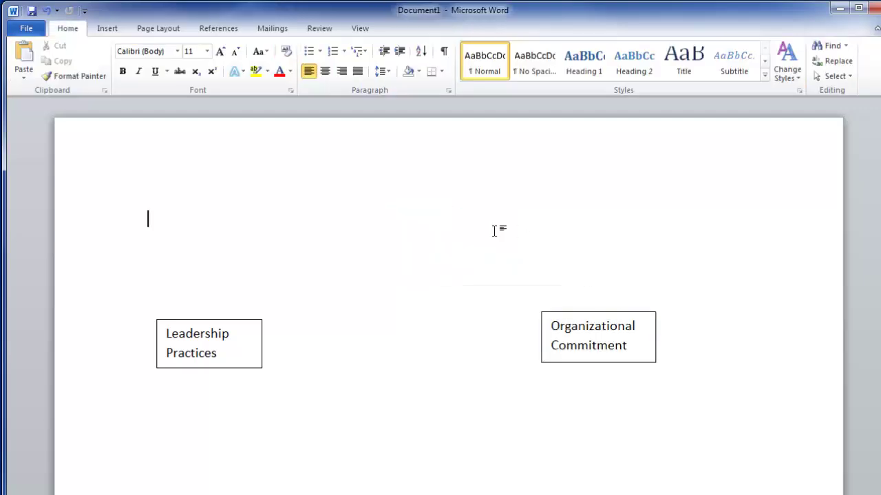
# - Add a simple text box reading 'Job Satisfaction', wrapped to two lines, at top centre
pyautogui.click(107, 28)
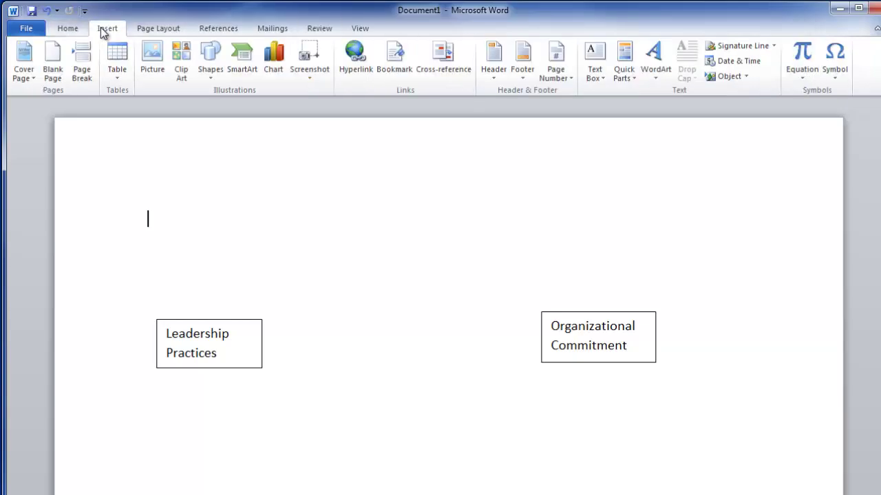
pyautogui.click(602, 66)
pyautogui.click(628, 115)
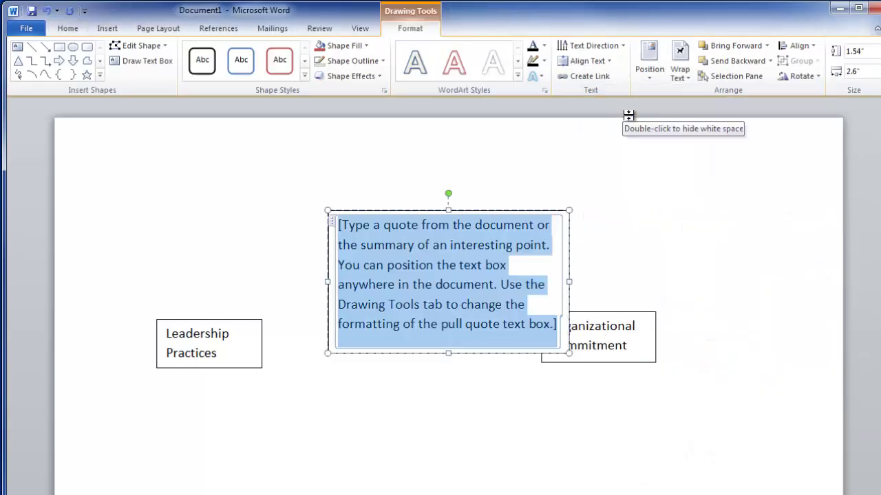
pyautogui.write('Satisfaction')
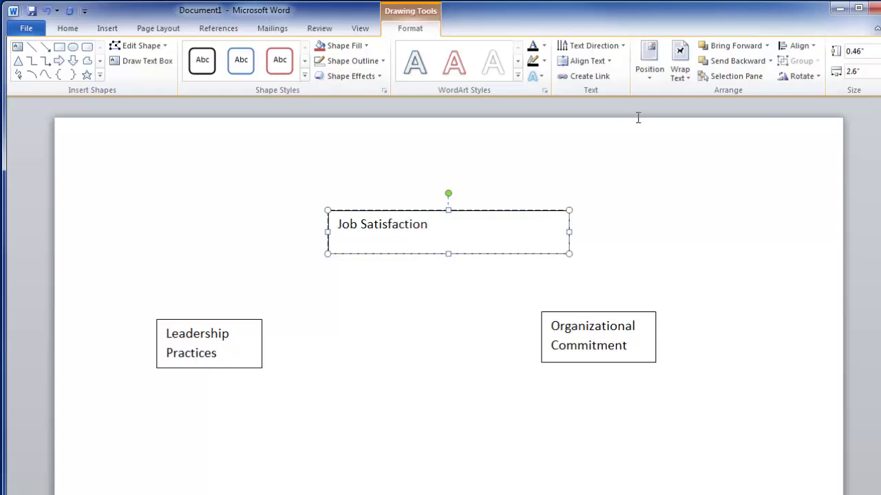
pyautogui.moveTo(569, 254); pyautogui.dragTo(419, 262)
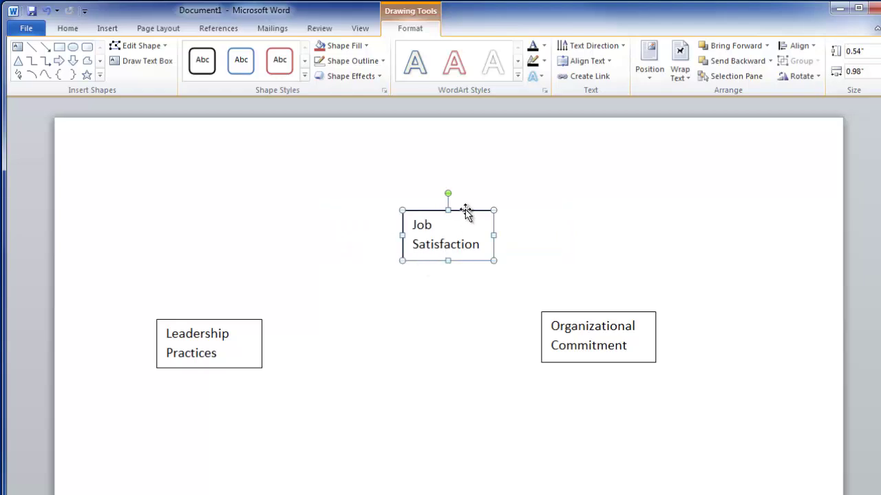
pyautogui.moveTo(468, 211); pyautogui.dragTo(422, 209)
pyautogui.click(351, 219)
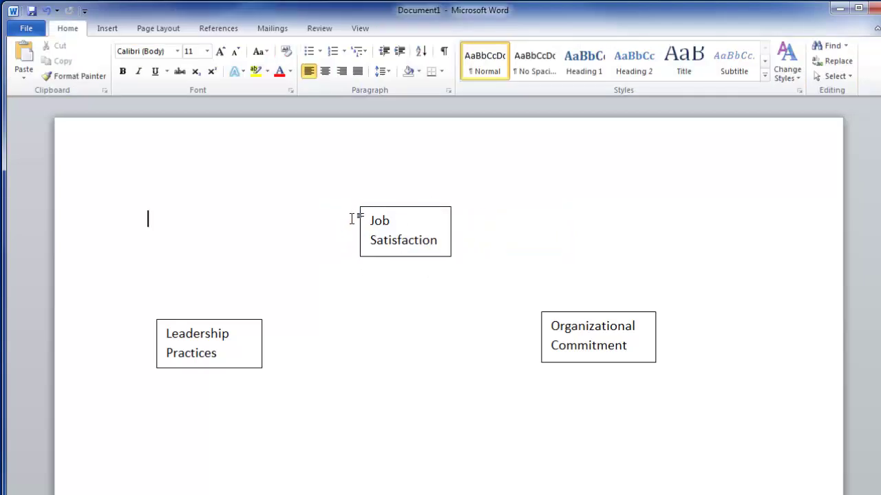
# - Draw an arrow from the top of Leadership Practices to the left edge of Job Satisfaction
pyautogui.click(109, 31)
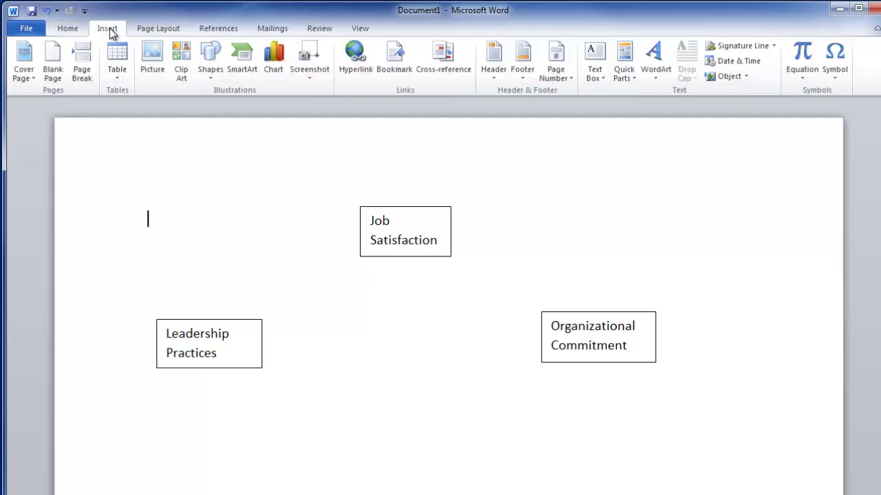
pyautogui.click(210, 77)
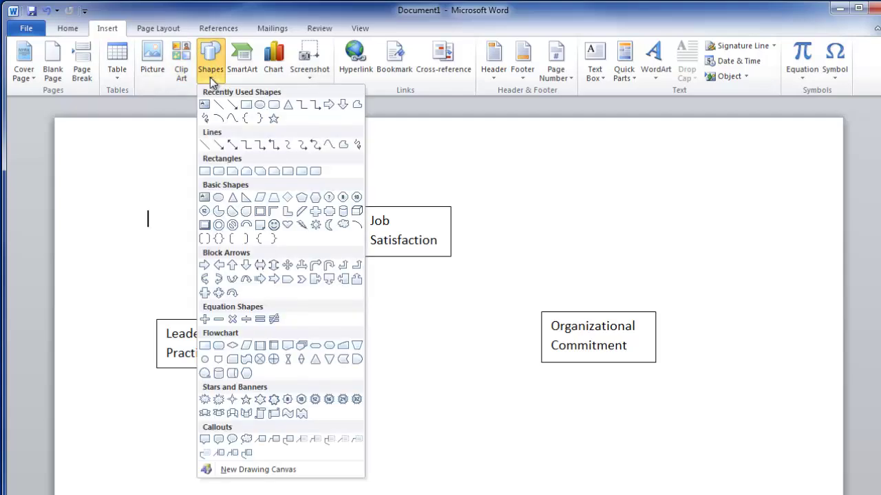
pyautogui.click(232, 106)
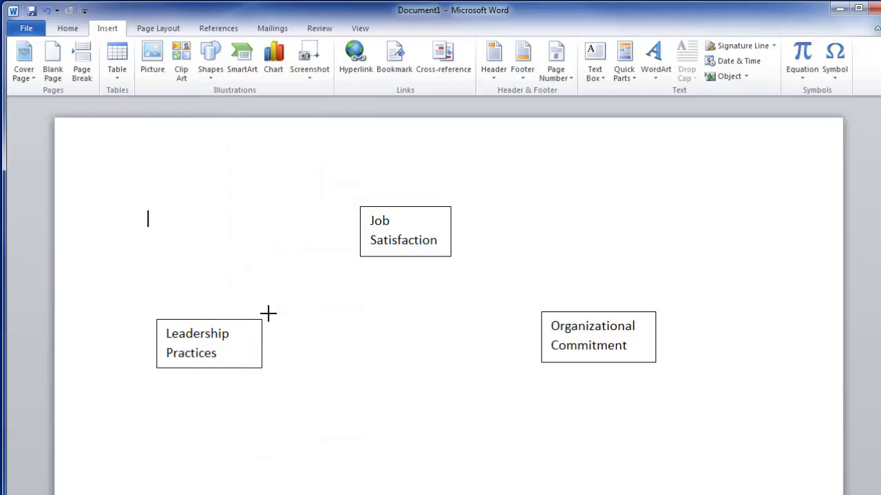
pyautogui.moveTo(267, 313)
pyautogui.mouseDown()
pyautogui.moveTo(352, 262)
pyautogui.moveTo(272, 278)
pyautogui.moveTo(351, 234)
pyautogui.mouseUp()
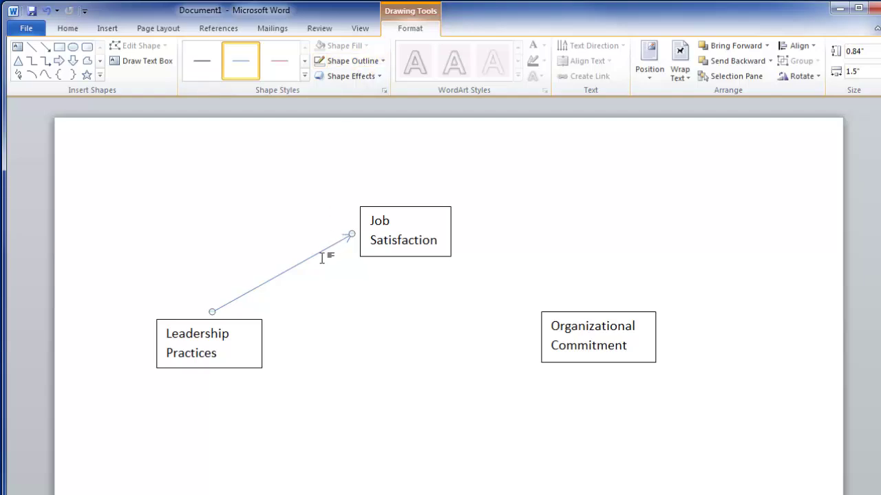
# - Make the first arrow black with a 2¼ pt line weight
pyautogui.click(382, 60)
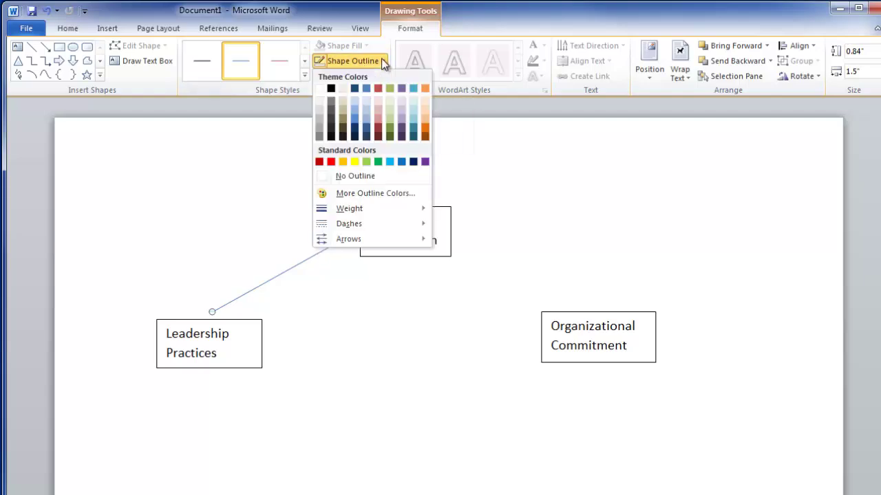
pyautogui.moveTo(333, 215)
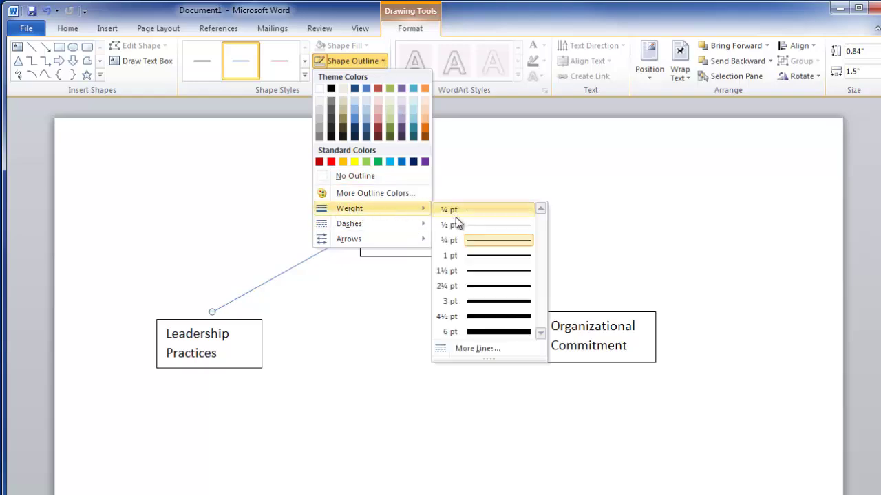
pyautogui.click(489, 288)
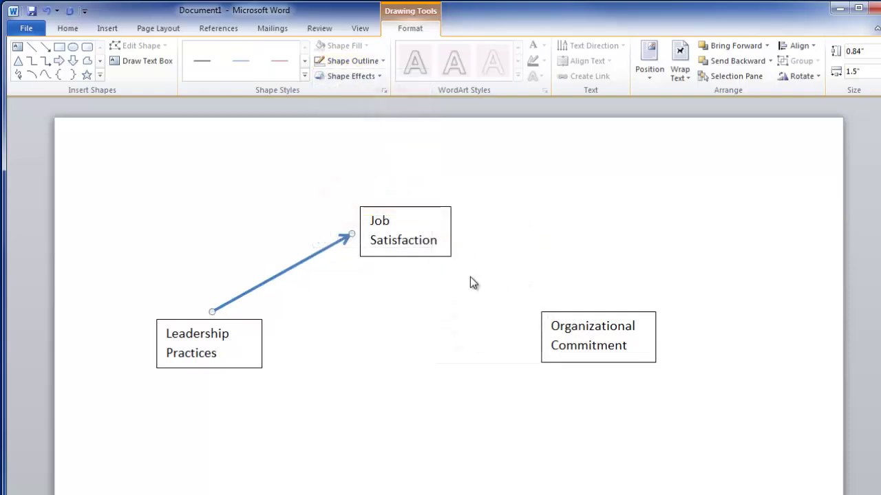
pyautogui.click(348, 60)
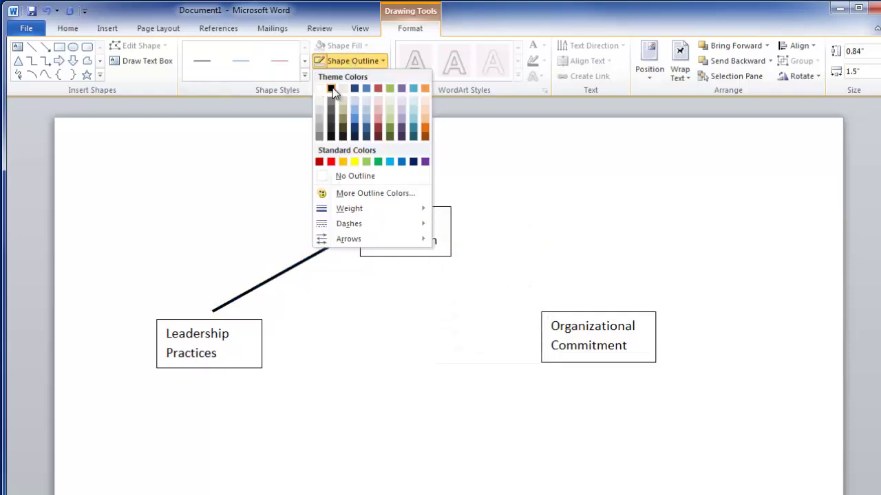
pyautogui.click(332, 88)
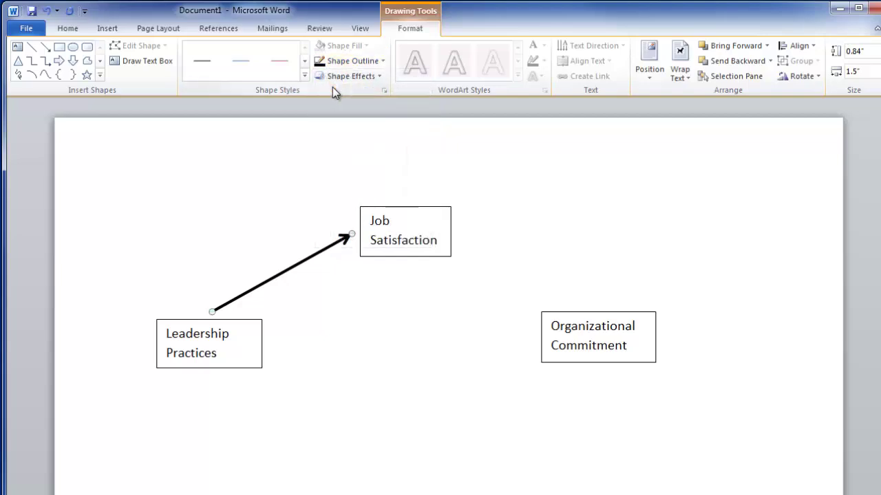
pyautogui.click(394, 363)
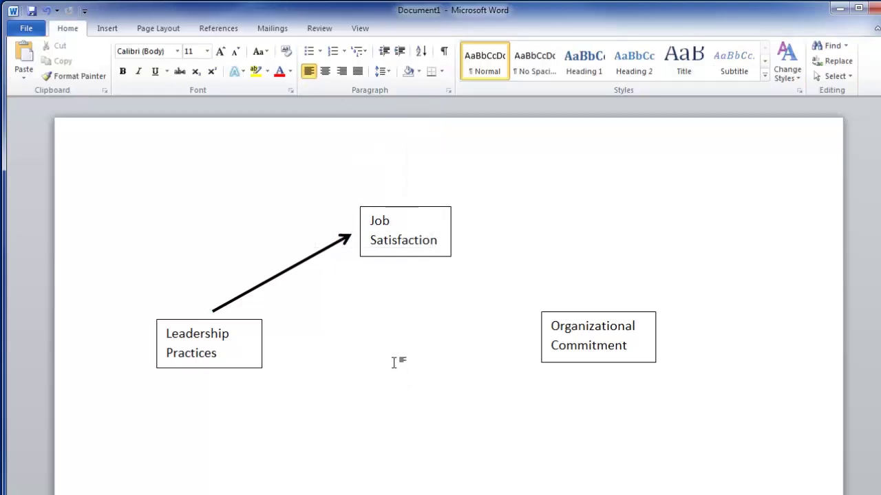
# - Reduce the first arrow's line weight to 1½ pt
pyautogui.click(307, 260)
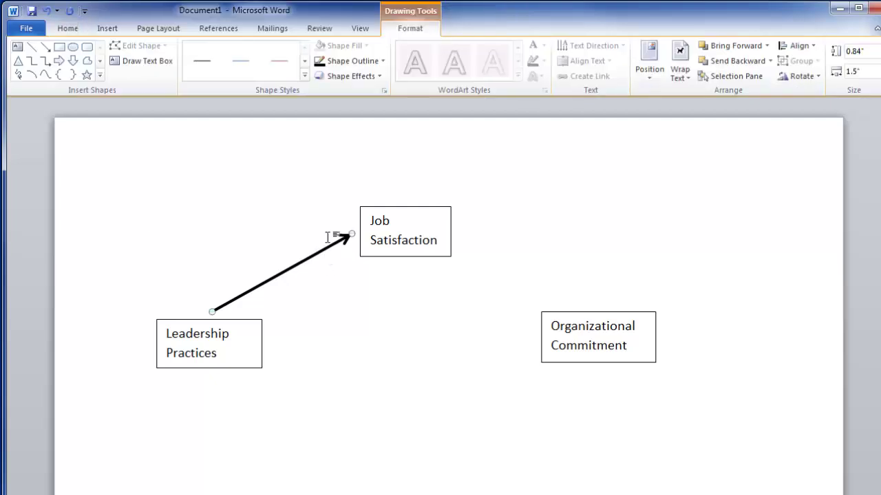
pyautogui.click(375, 62)
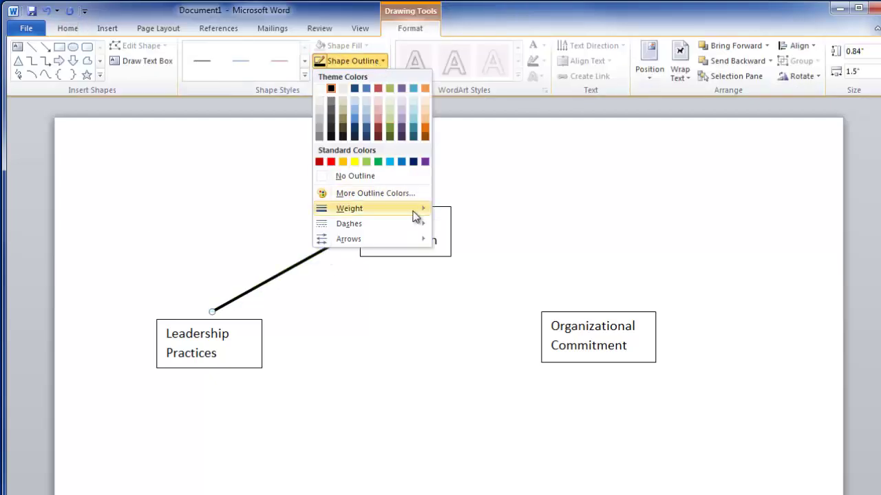
pyautogui.moveTo(416, 210)
pyautogui.click(475, 271)
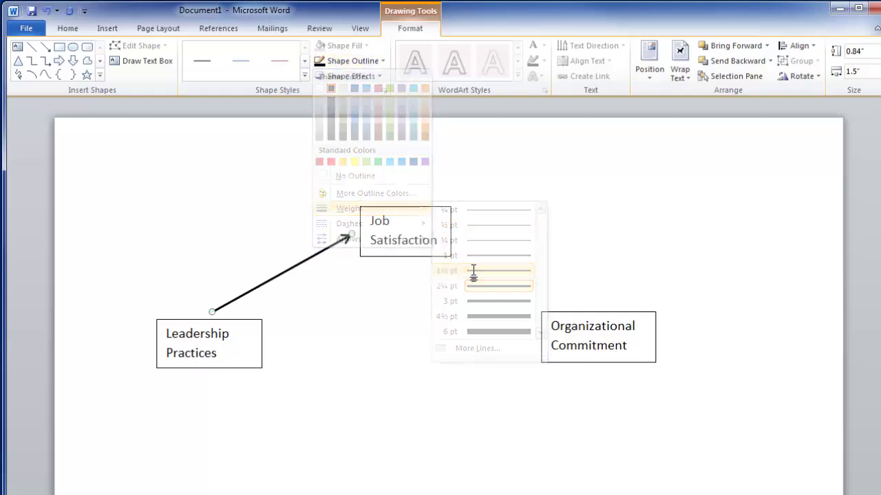
pyautogui.click(399, 315)
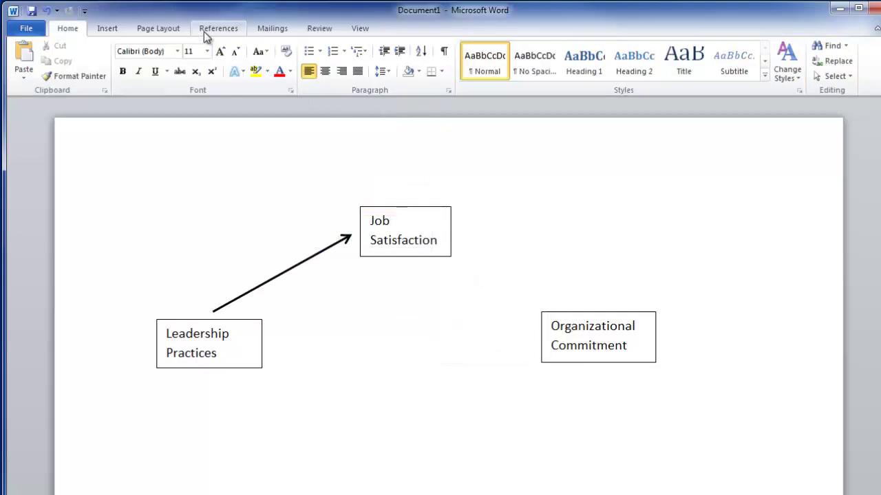
# - Draw an arrow from Job Satisfaction down to Organizational Commitment
pyautogui.click(119, 30)
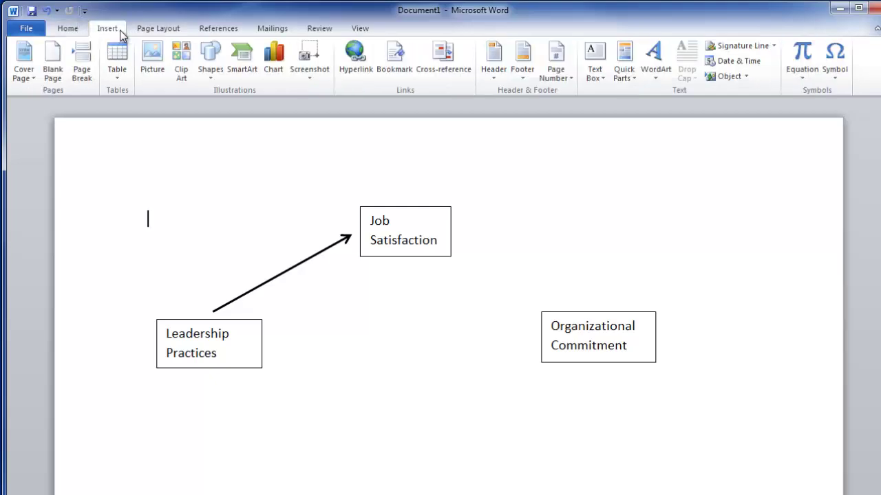
pyautogui.click(219, 73)
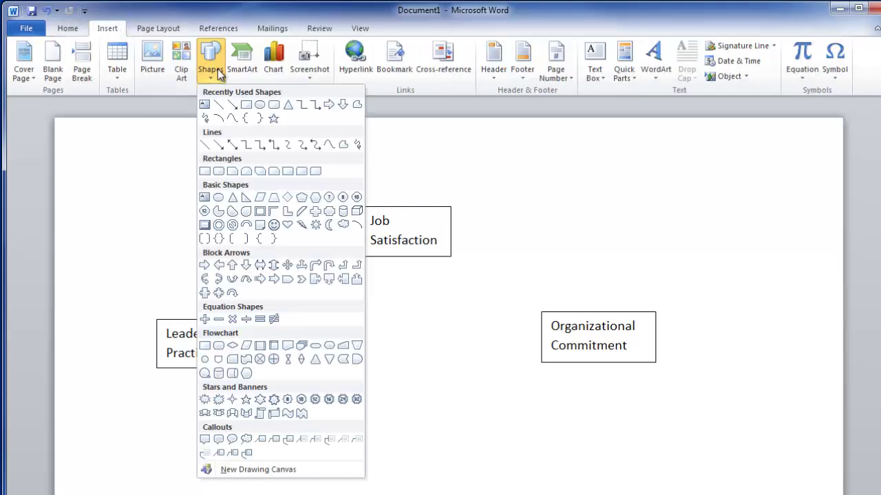
pyautogui.click(234, 105)
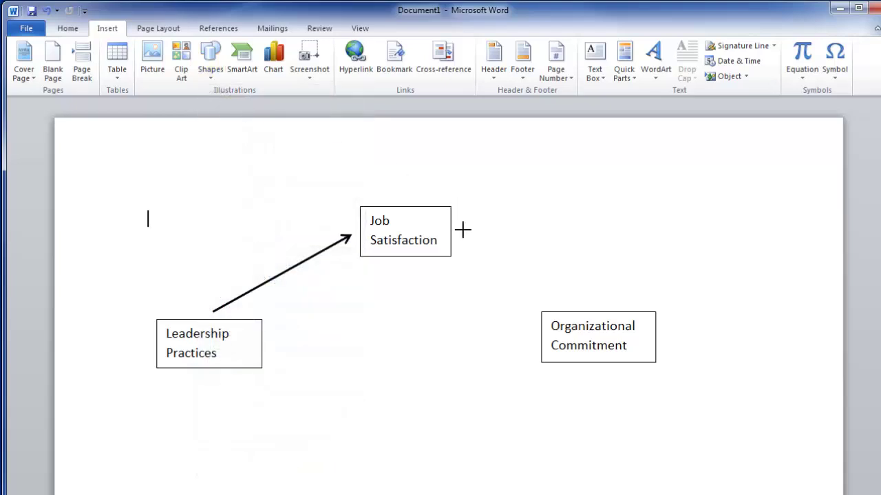
pyautogui.moveTo(461, 232); pyautogui.dragTo(592, 301)
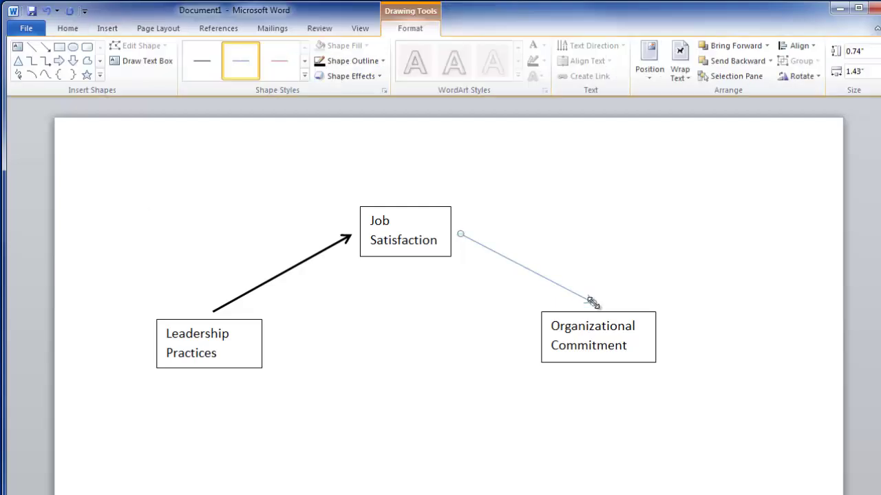
# - Make the new arrow black with a 1½ pt line weight
pyautogui.click(355, 63)
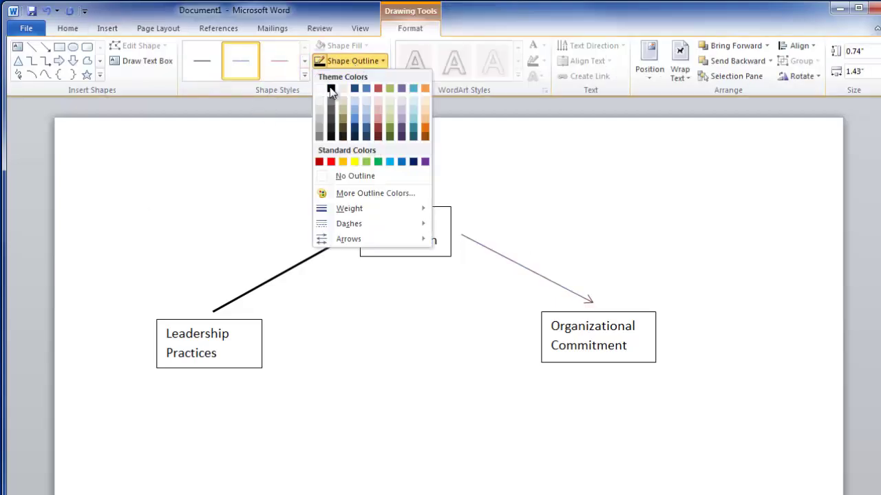
pyautogui.moveTo(413, 212)
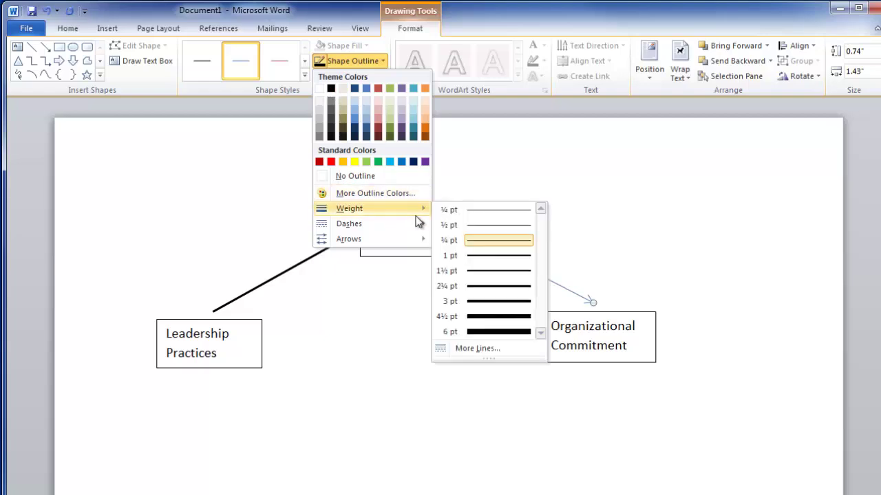
pyautogui.click(488, 258)
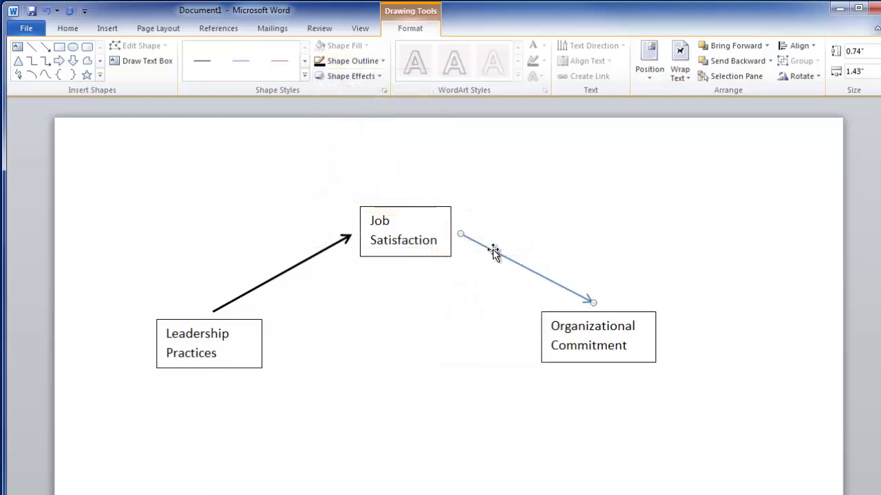
pyautogui.click(380, 61)
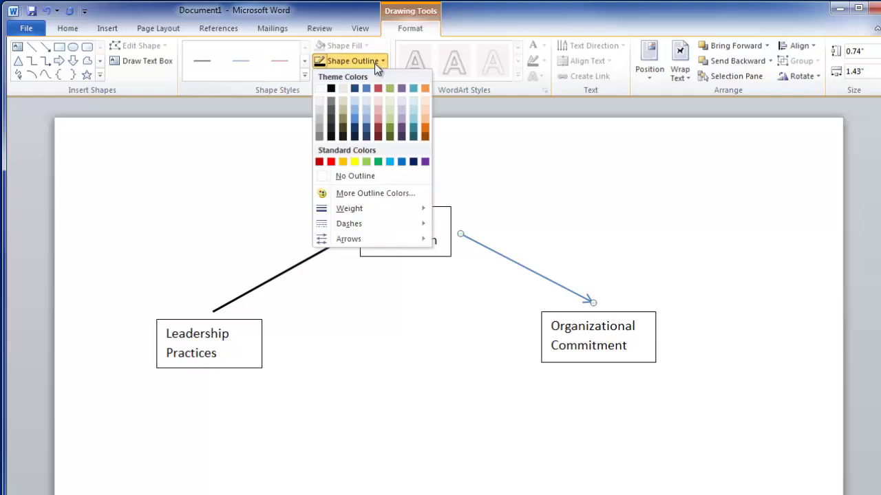
pyautogui.click(330, 88)
pyautogui.click(362, 59)
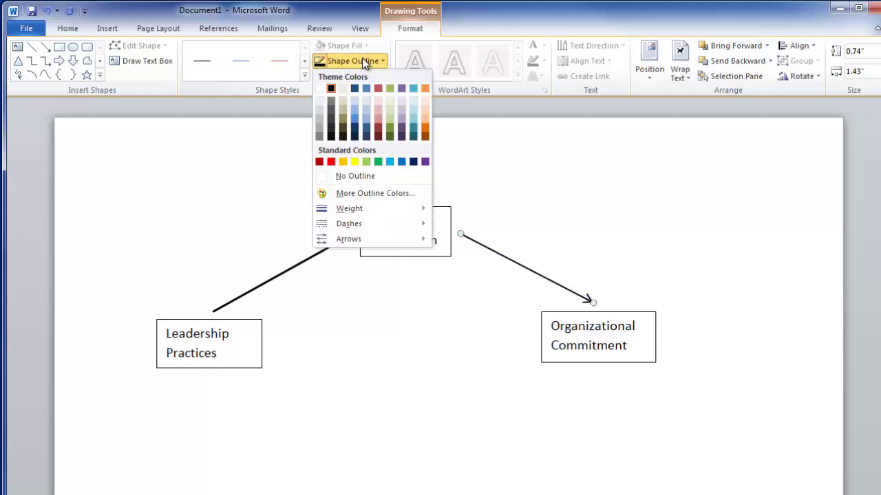
pyautogui.moveTo(396, 209)
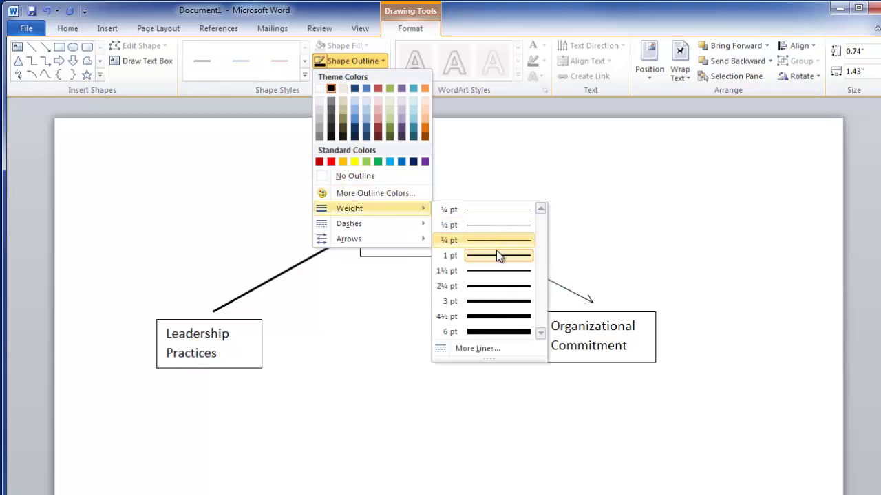
pyautogui.click(499, 271)
pyautogui.click(419, 394)
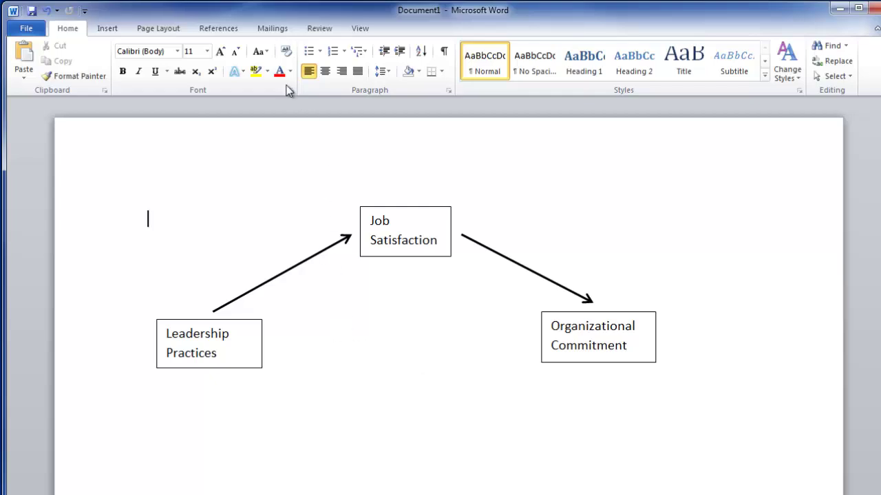
# - Duplicate the right arrow and stretch the copy from Leadership Practices across to Organizational Commitment
pyautogui.click(493, 252)
pyautogui.rightClick(493, 254)
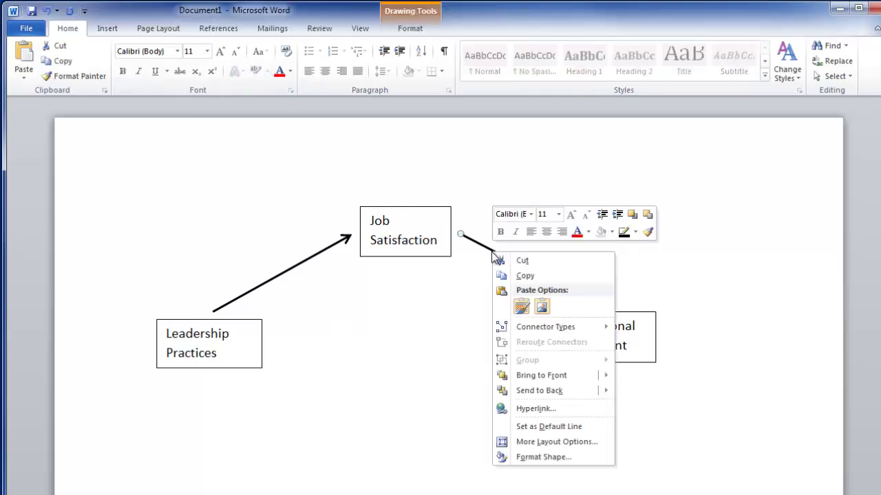
pyautogui.click(527, 277)
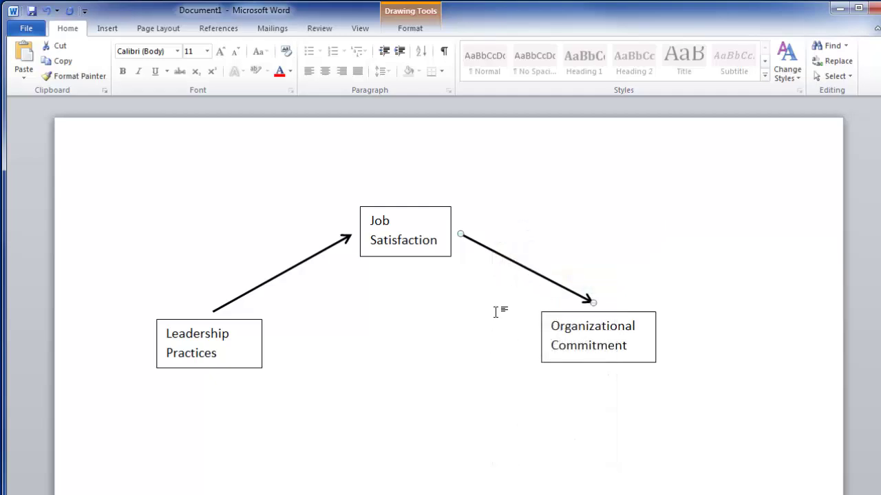
pyautogui.rightClick(360, 354)
pyautogui.click(395, 411)
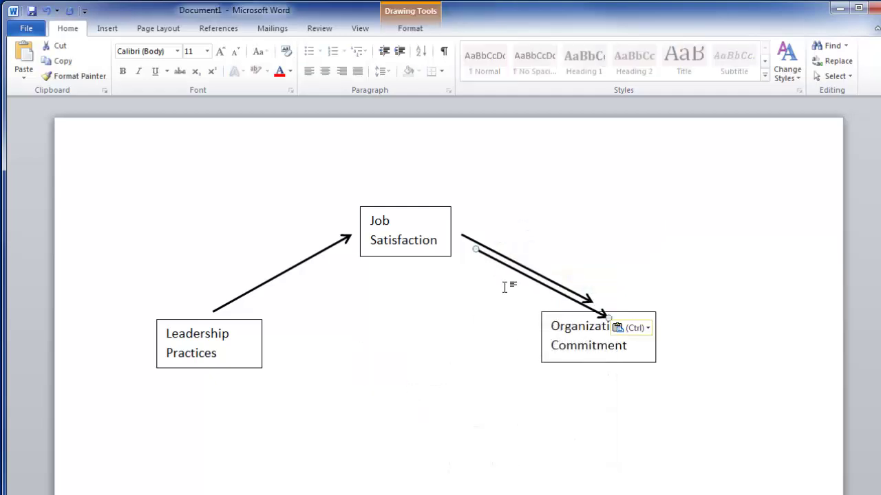
pyautogui.moveTo(517, 272); pyautogui.dragTo(308, 362)
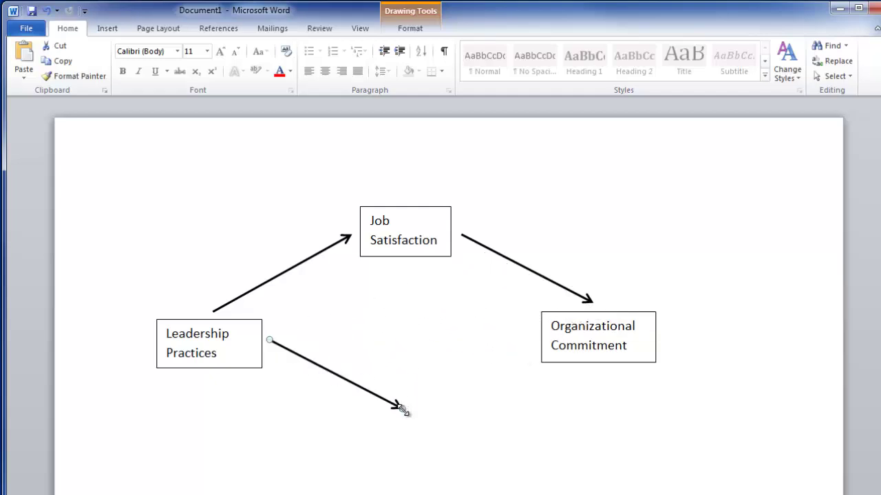
pyautogui.moveTo(403, 409)
pyautogui.mouseDown()
pyautogui.moveTo(441, 379)
pyautogui.moveTo(531, 338)
pyautogui.mouseUp()
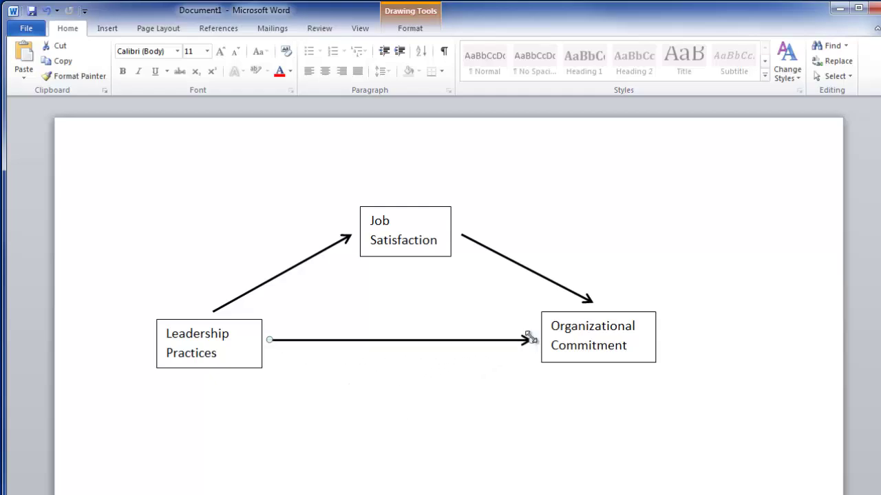
pyautogui.click(521, 414)
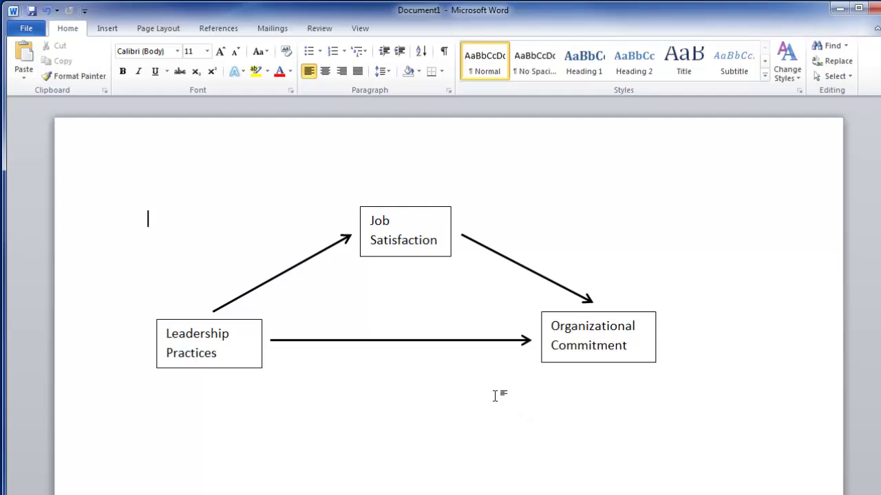
# - Add a small simple text box containing 'a' beside the upper-left arrow
pyautogui.click(107, 29)
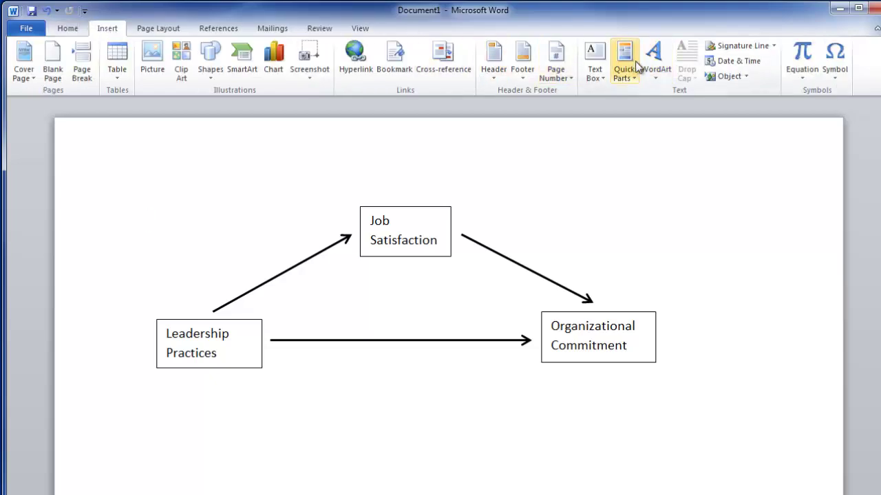
pyautogui.click(600, 79)
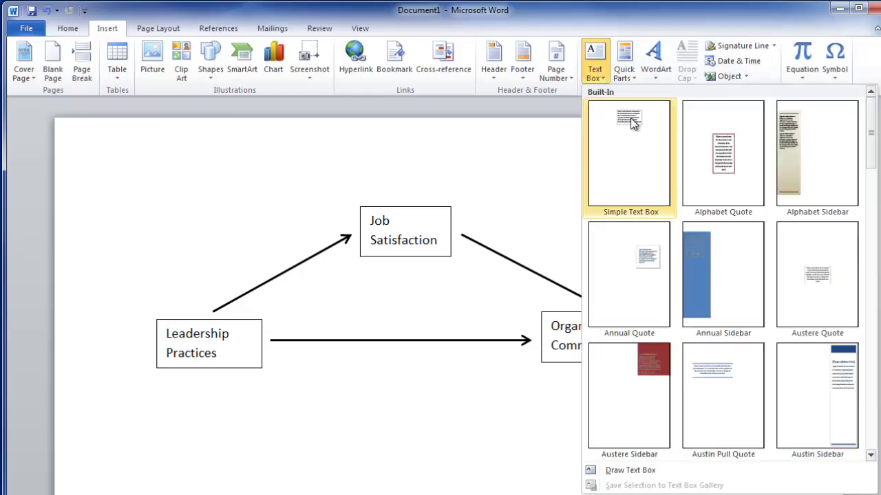
pyautogui.click(628, 153)
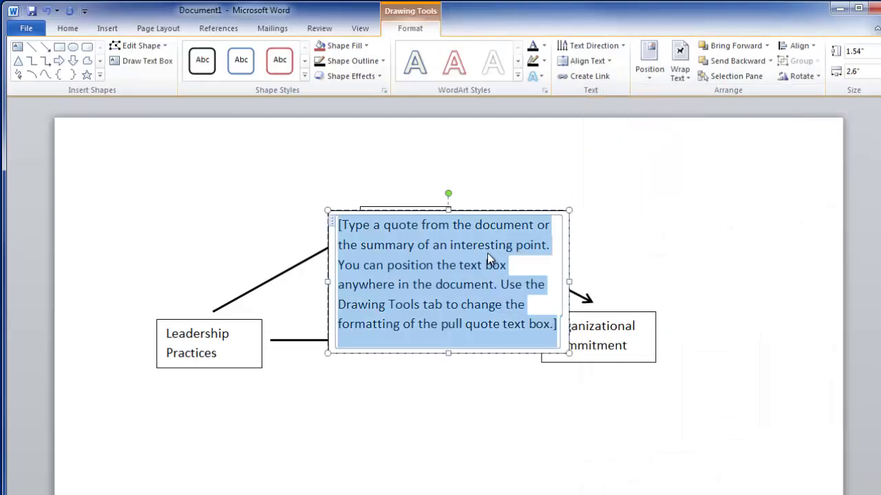
pyautogui.write('a')
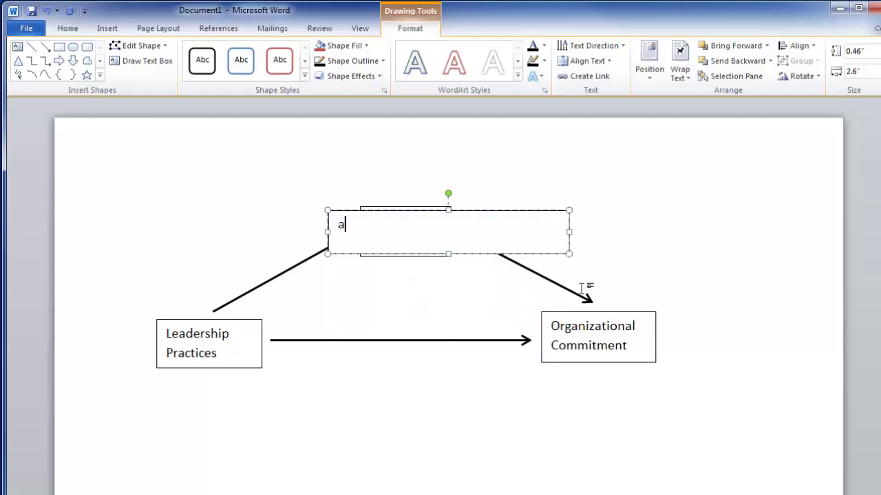
pyautogui.moveTo(568, 252); pyautogui.dragTo(354, 240)
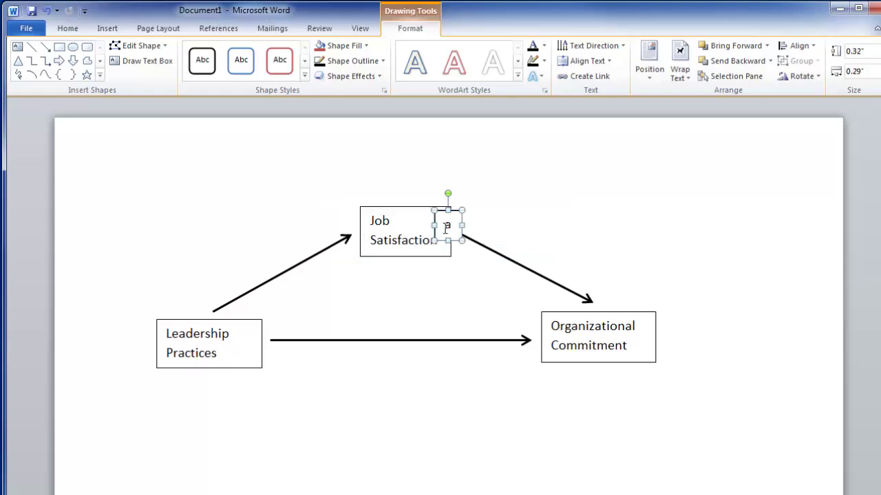
pyautogui.moveTo(458, 210); pyautogui.dragTo(281, 239)
pyautogui.click(601, 200)
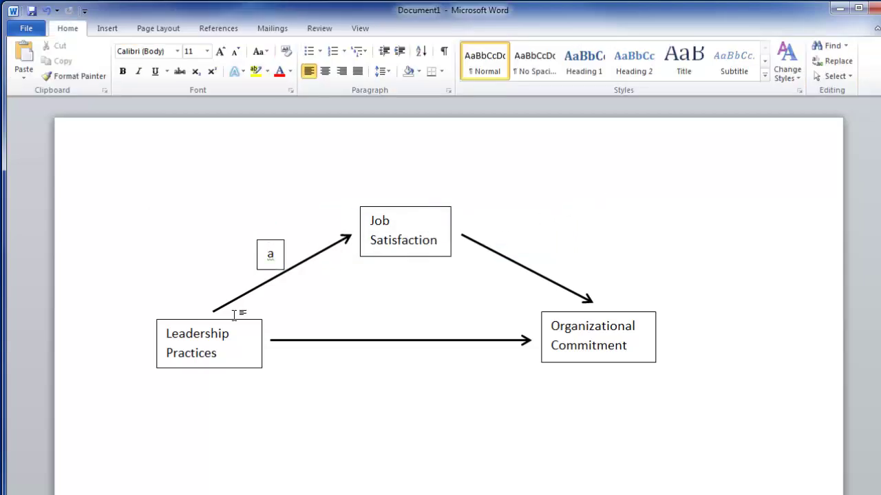
# - Copy the 'a' text box and paste a duplicate keeping source formatting
pyautogui.click(268, 240)
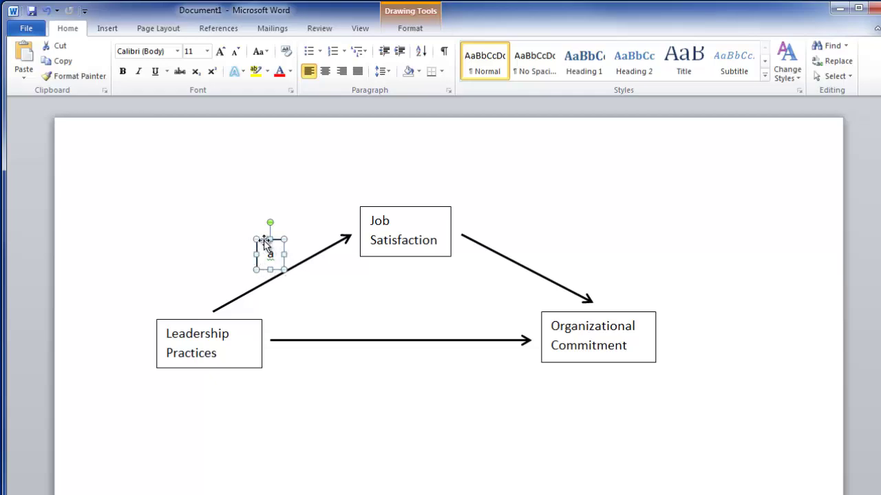
pyautogui.rightClick(265, 243)
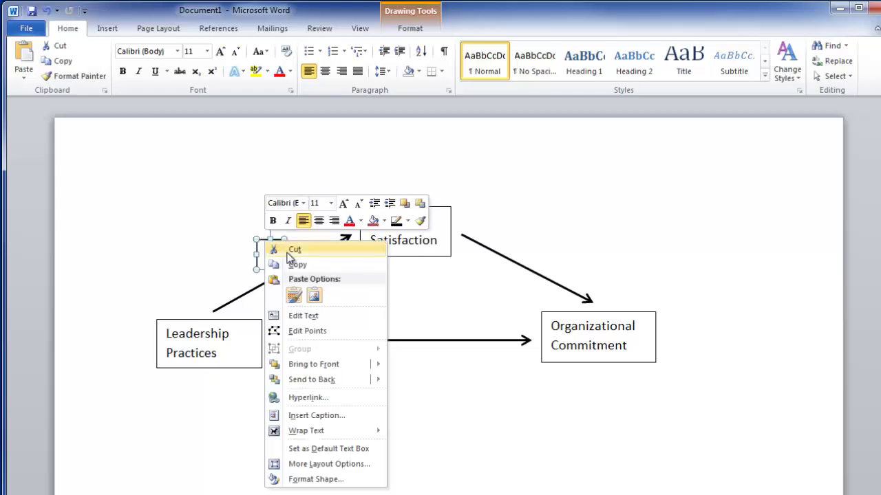
pyautogui.click(300, 264)
pyautogui.click(252, 227)
pyautogui.rightClick(251, 222)
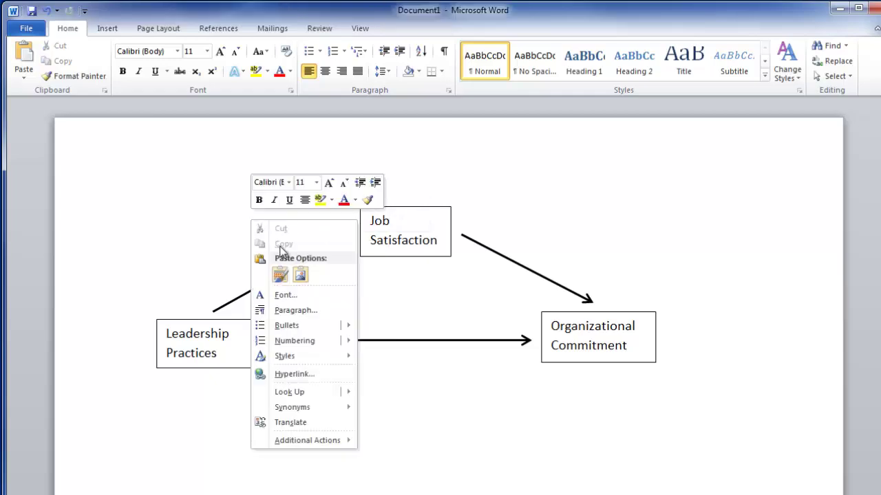
pyautogui.click(280, 275)
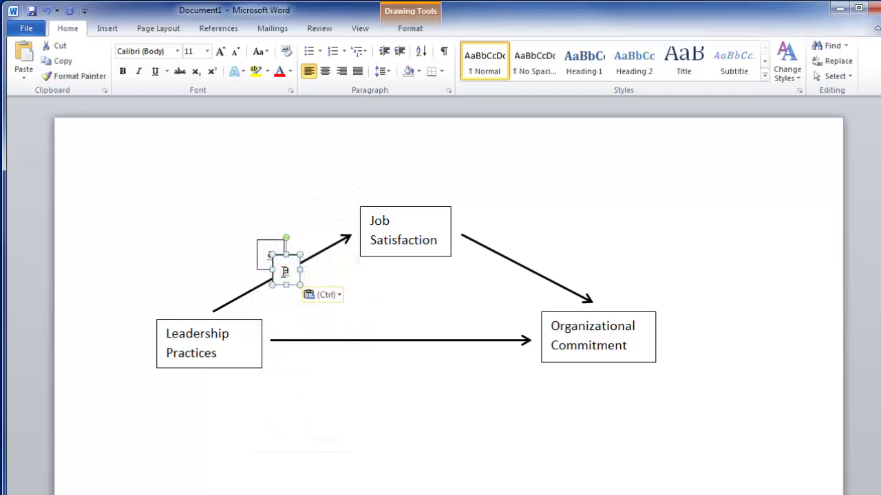
pyautogui.rightClick(288, 213)
pyautogui.press('Escape')
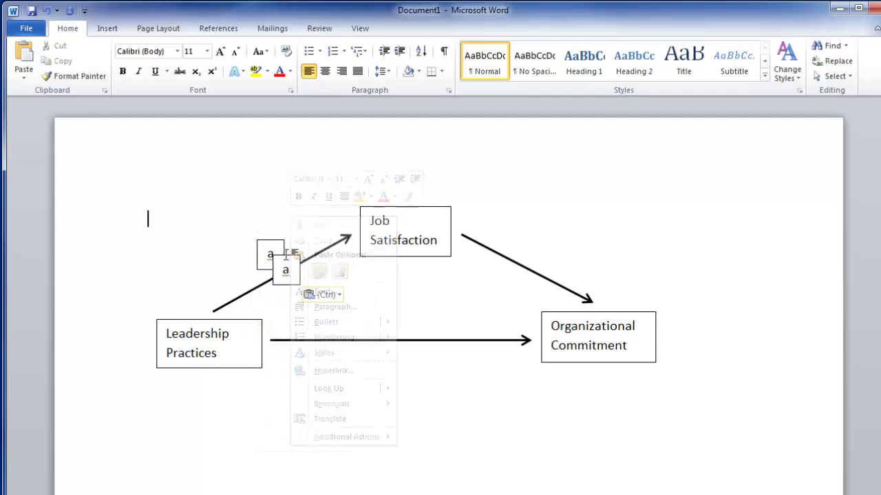
# - Paste another 'a' copy and place it beside the right-hand arrow
pyautogui.click(285, 262)
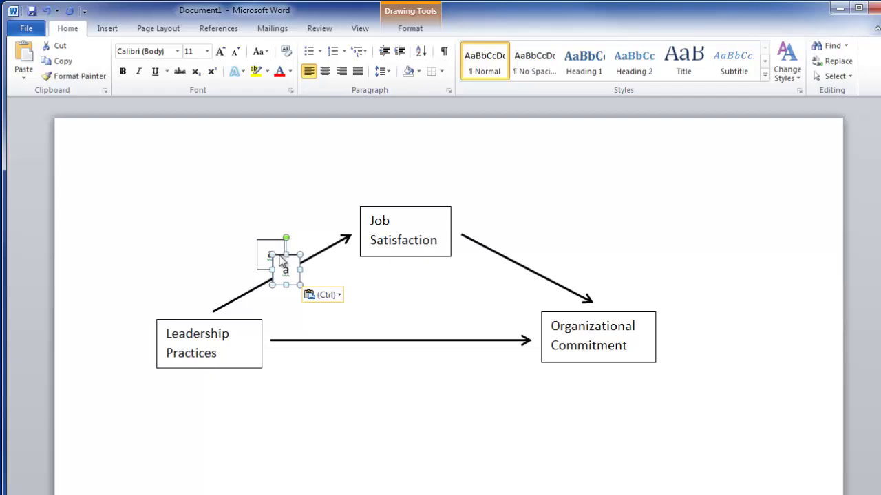
pyautogui.rightClick(280, 256)
pyautogui.click(306, 276)
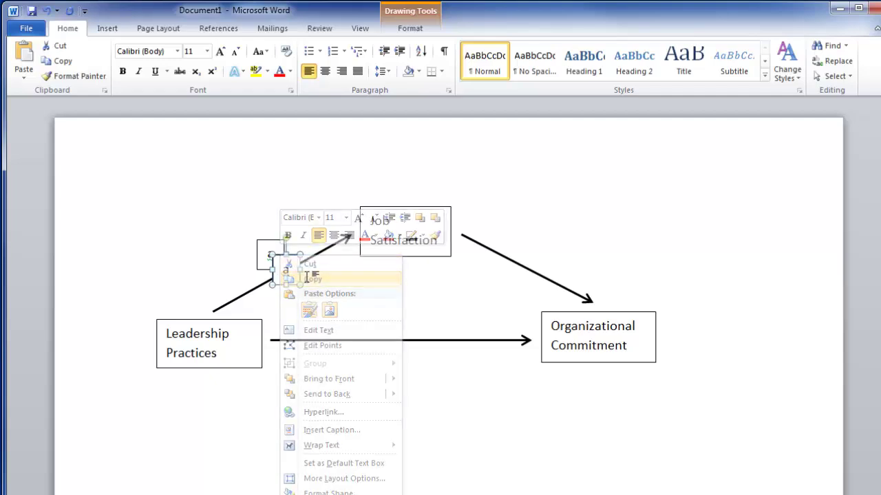
pyautogui.rightClick(297, 233)
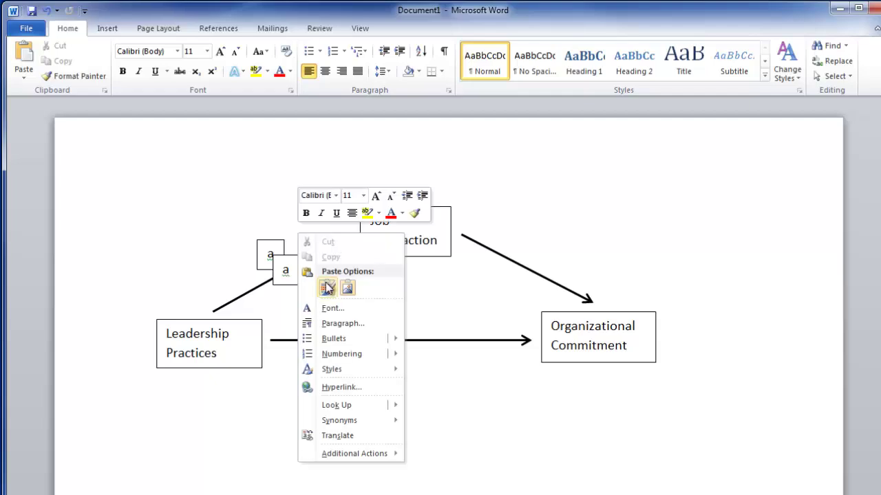
pyautogui.click(326, 287)
pyautogui.moveTo(308, 278); pyautogui.dragTo(544, 233)
# - Move the extra 'a' box onto the lower arrow and start editing the right box's label
pyautogui.click(292, 261)
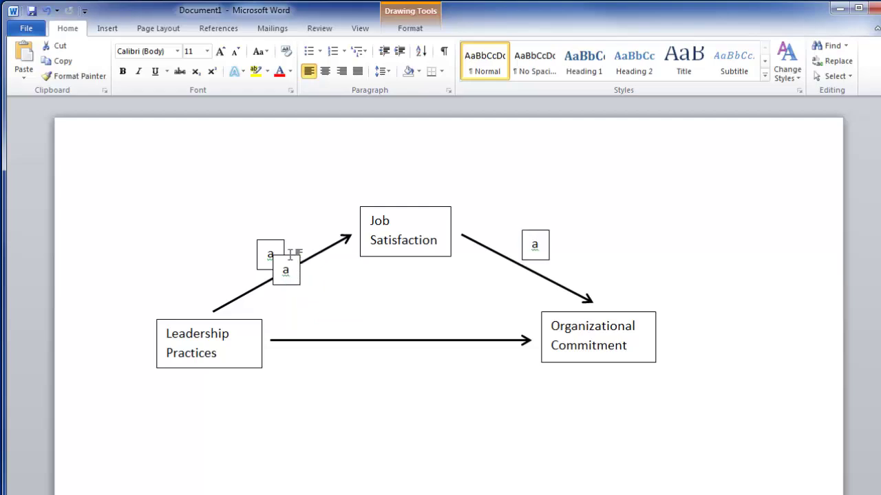
pyautogui.click(293, 256)
pyautogui.moveTo(293, 257); pyautogui.dragTo(395, 347)
pyautogui.click(534, 246)
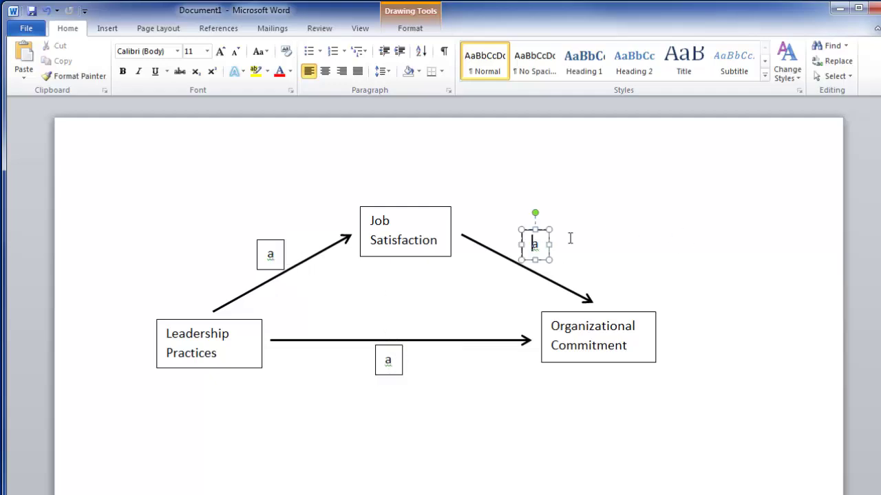